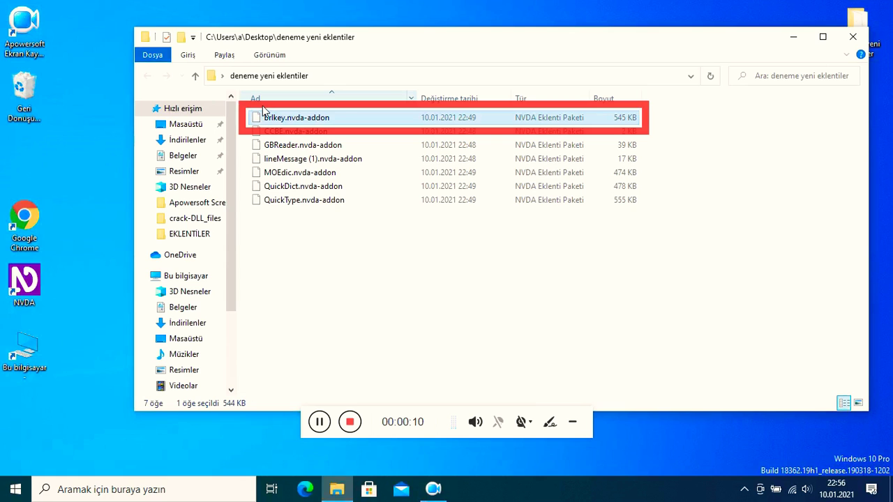
- Open brlkey.nvda-addon for installation and review the add-on's information
key("Return")
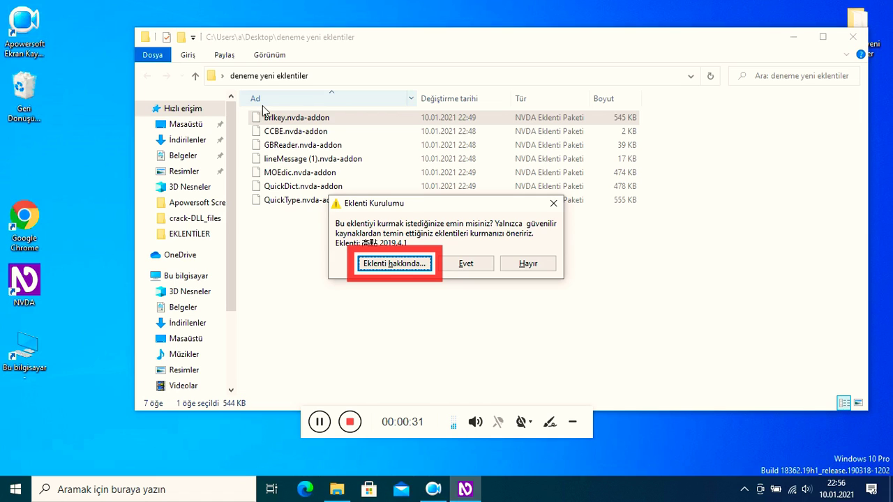
key("Return")
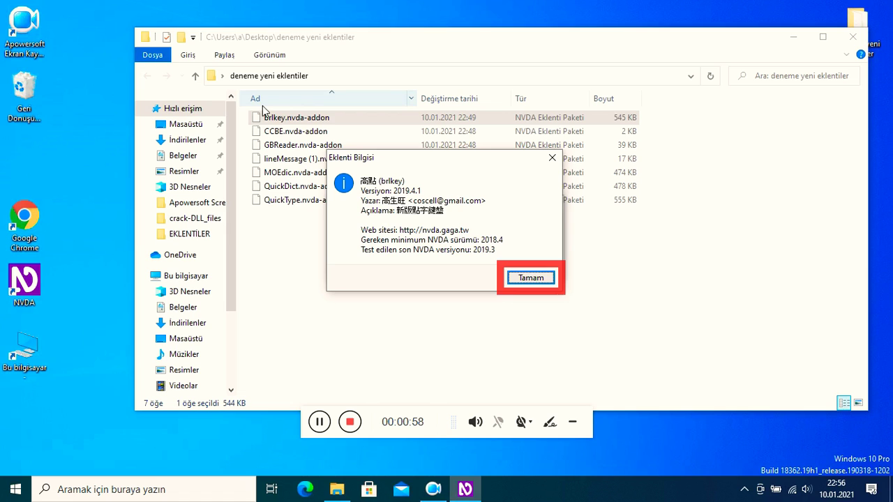
key("Return")
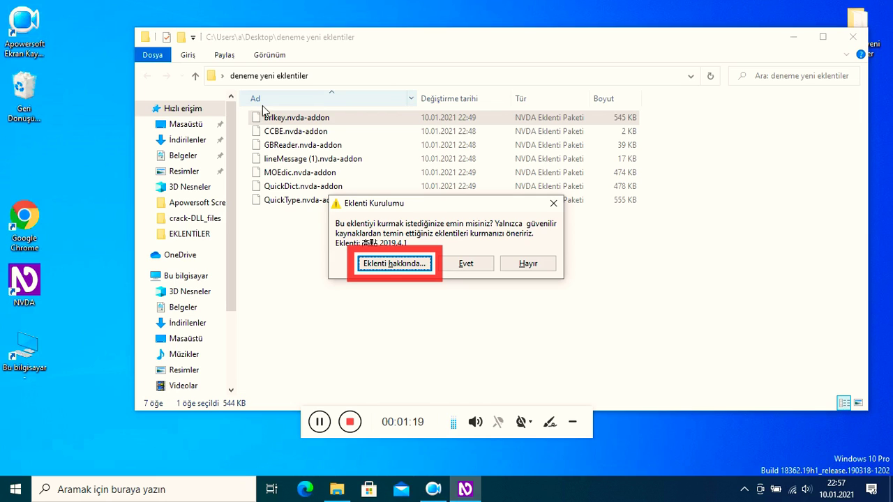
- Install the brlkey add-on with an NVDA restart and close the deneme yeni eklentiler folder
key("shift+Tab")
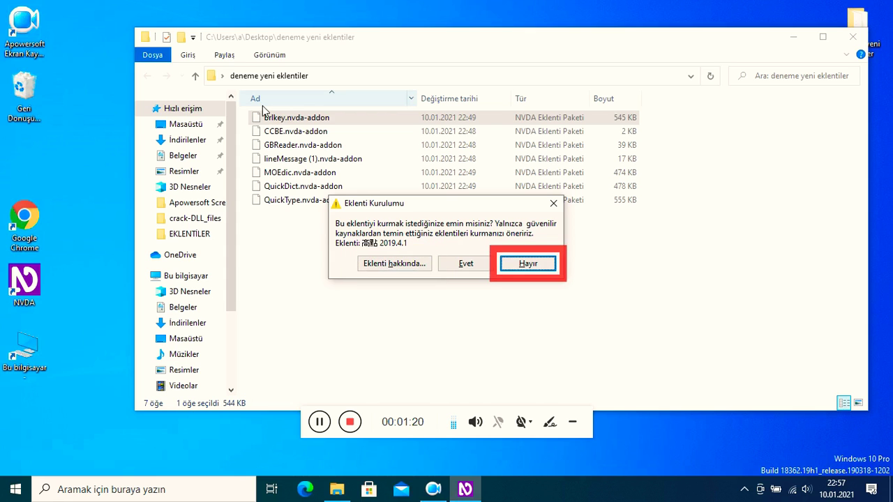
key("shift+Tab")
key("Return")
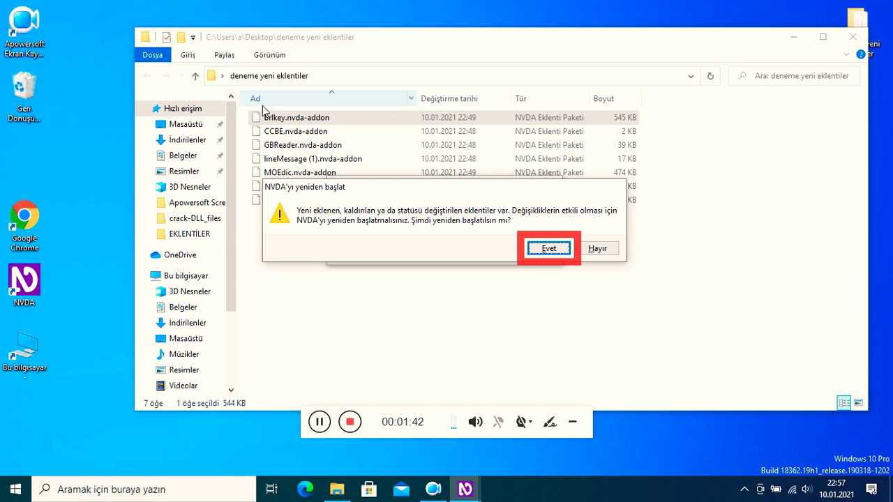
key("Return")
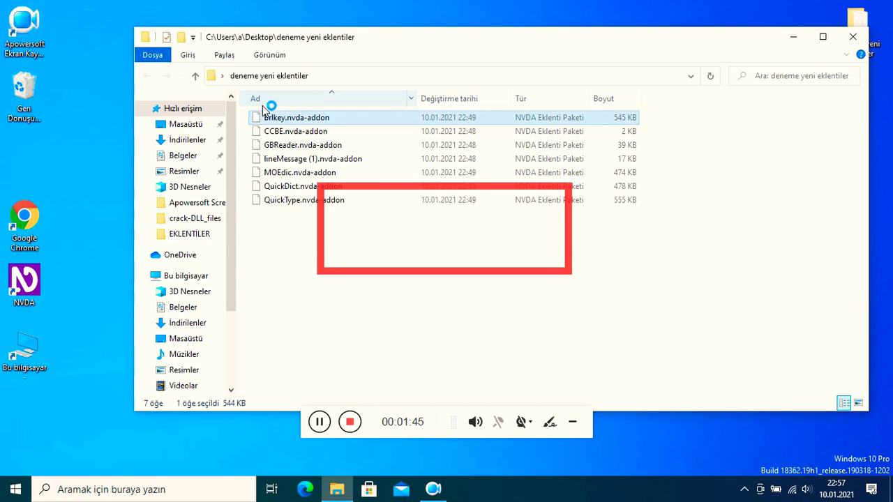
key("alt+F4")
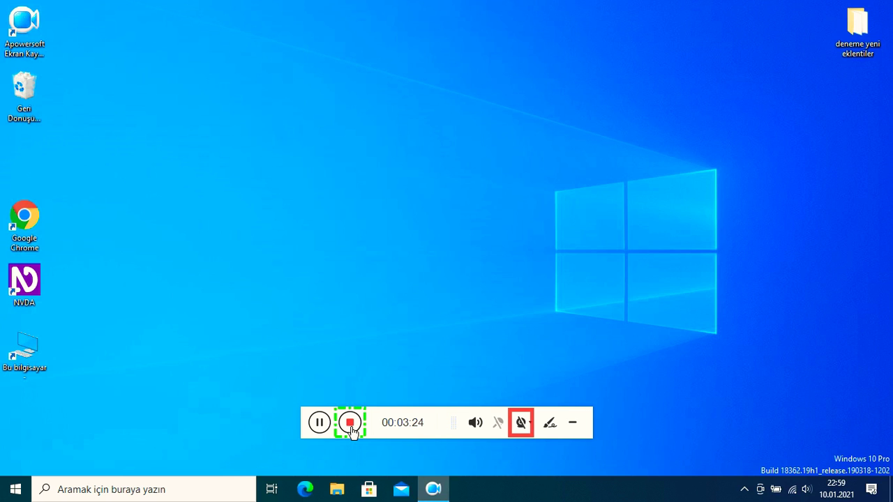
- Examine the top-level entries of the NVDA menu, from Tercihler through BrailleViewer, for entries from the new add-on
key("Insert+n")
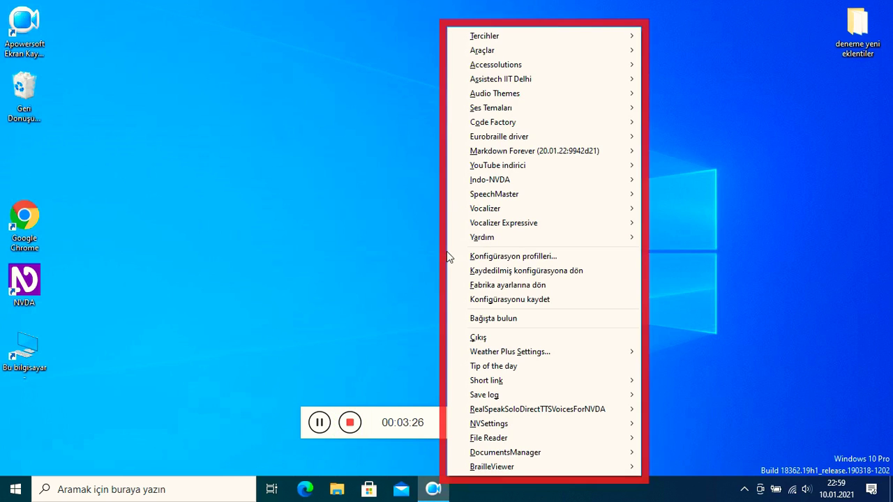
key("Down")
key("Down")
key("Down")
key("Down")
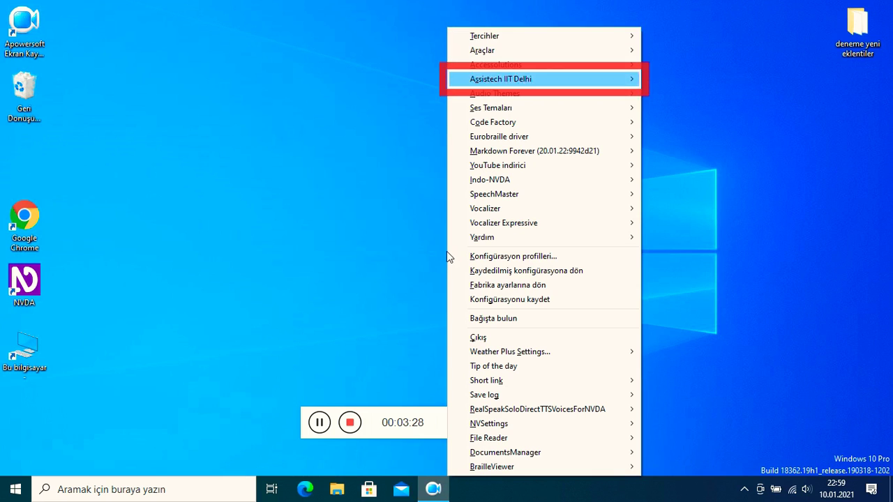
key("Down")
key("Down")
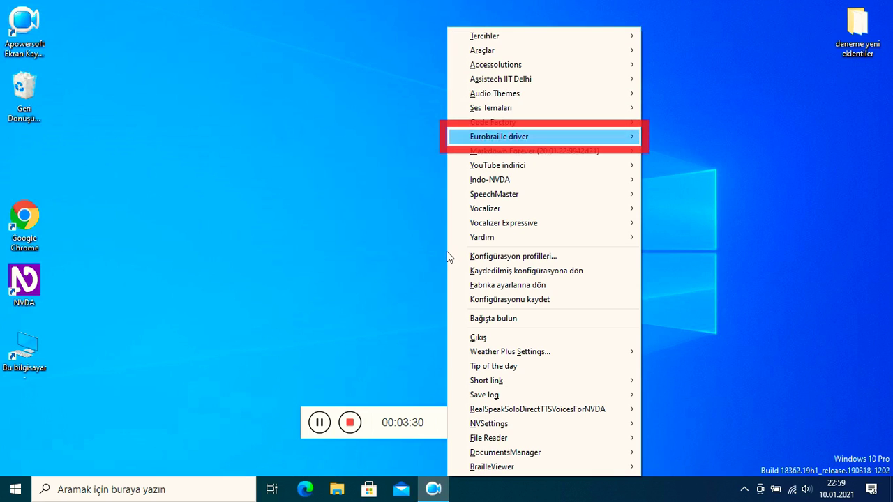
key("Down")
key("Down")
key("Down")
key("Down")
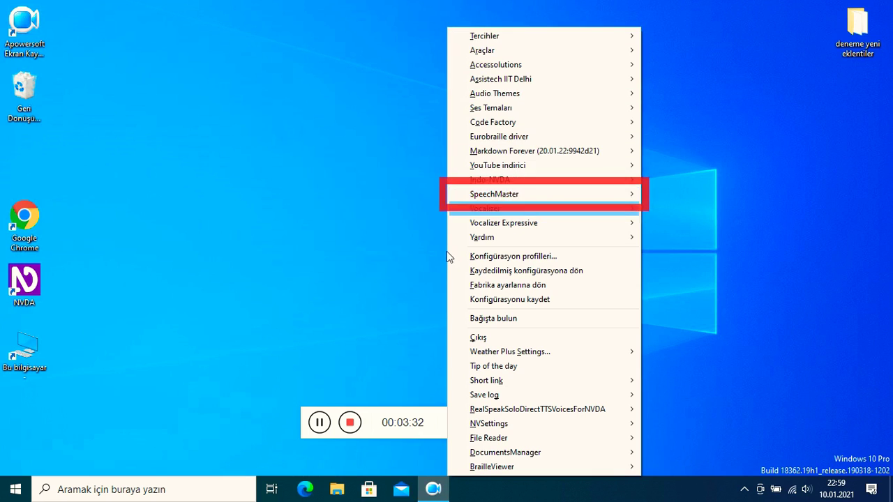
key("Down")
key("Down")
key("Down")
key("Down")
key("Down")
key("Down")
key("Down")
key("Down")
key("Down")
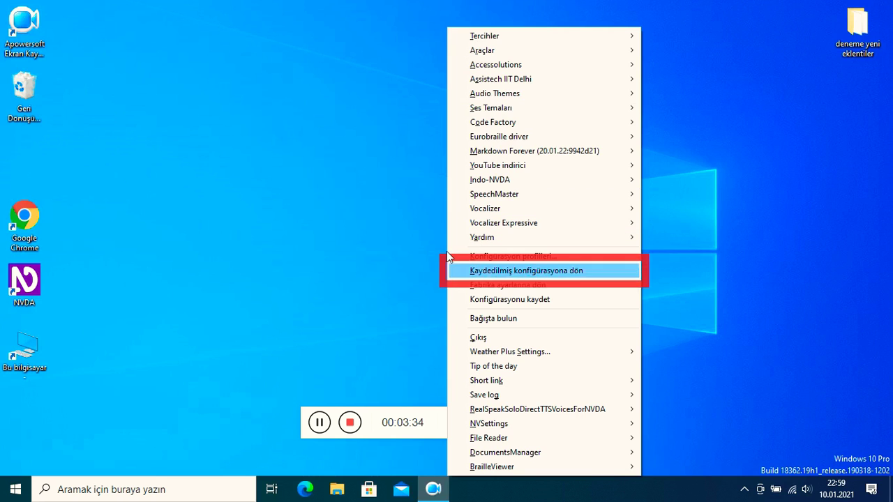
key("Down")
key("Down")
key("Down")
key("Down")
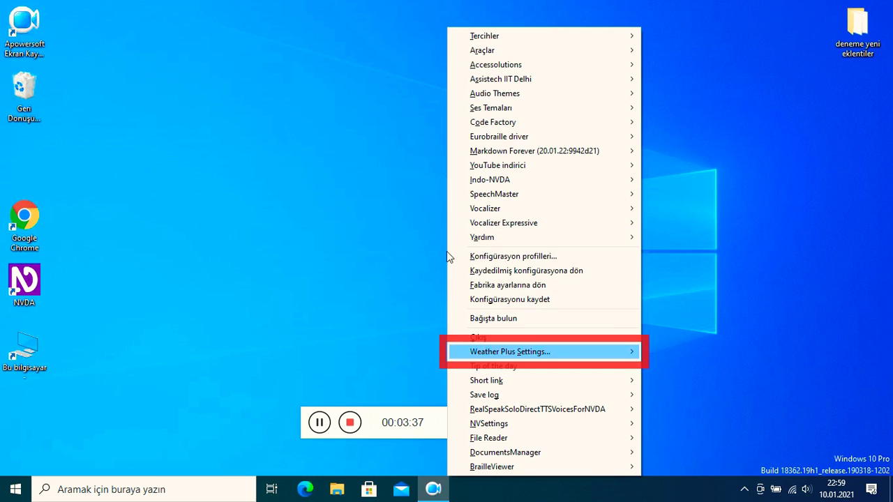
key("Down")
key("Down")
key("Down")
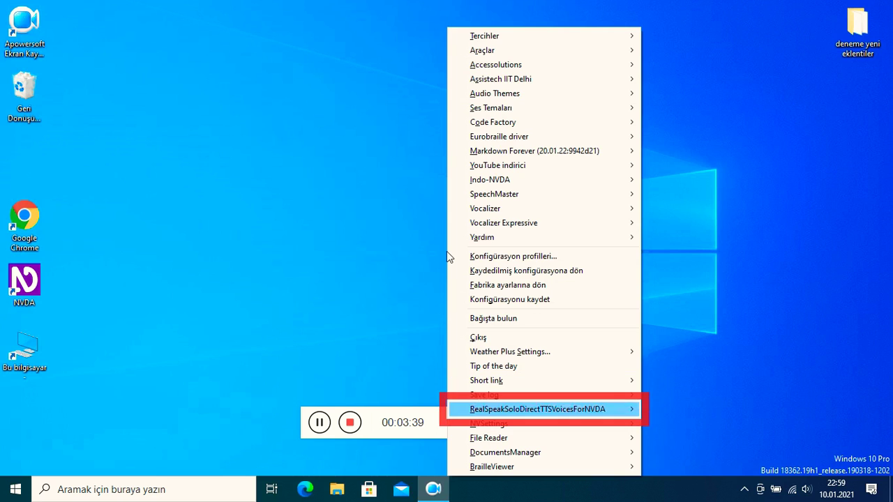
key("Down")
key("Down")
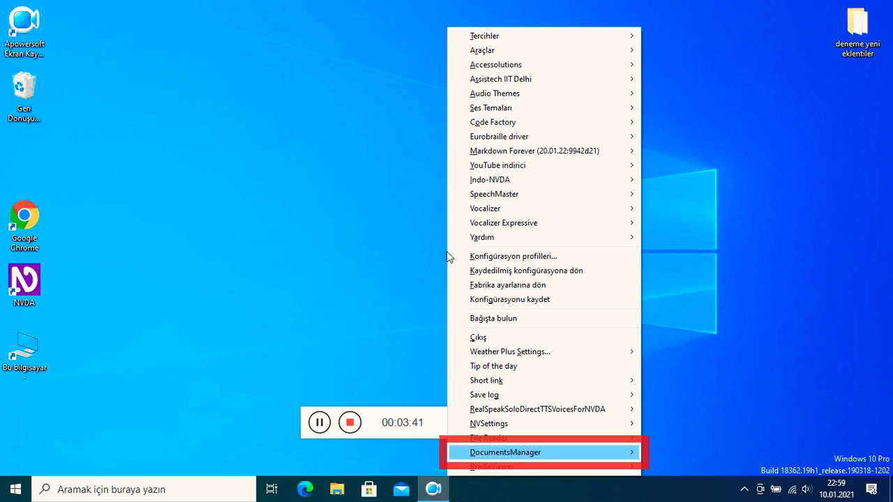
key("Down")
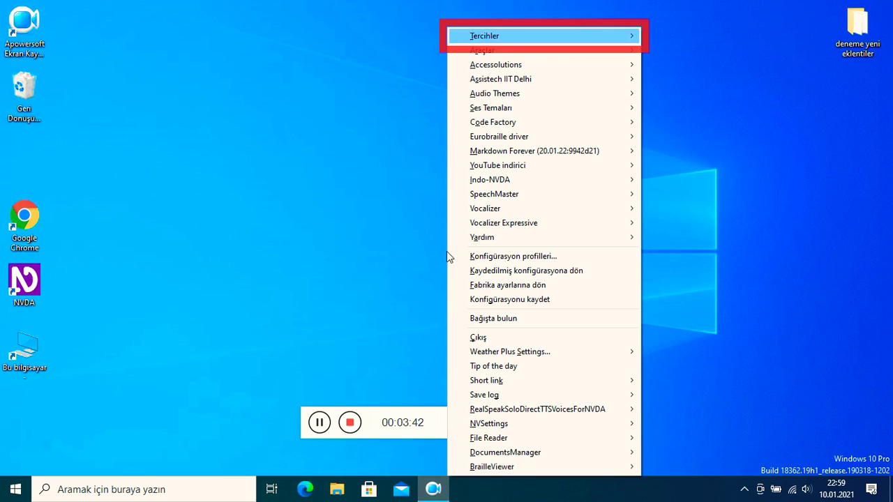
- Examine the entries under NVDA's Tercihler, from the add-on settings at the end back to Ayarlar
key("Right")
key("Left")
key("Right")
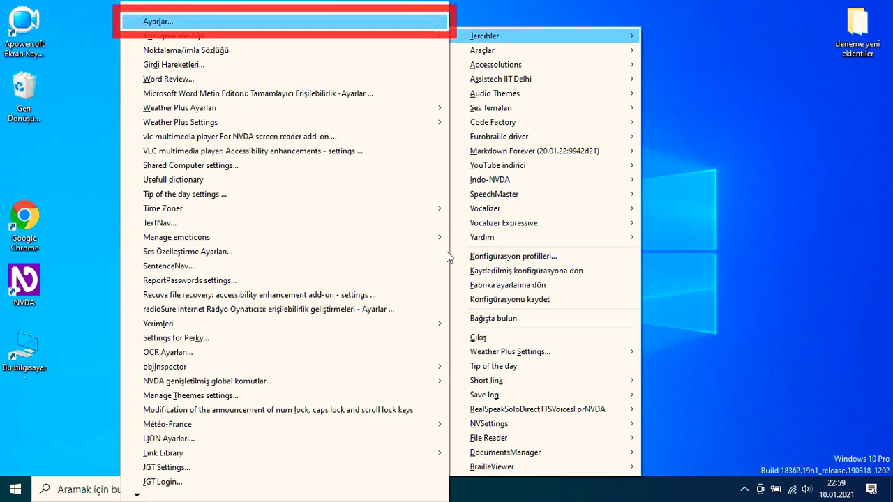
key("Up")
key("Up")
key("Up")
key("Up")
key("Up")
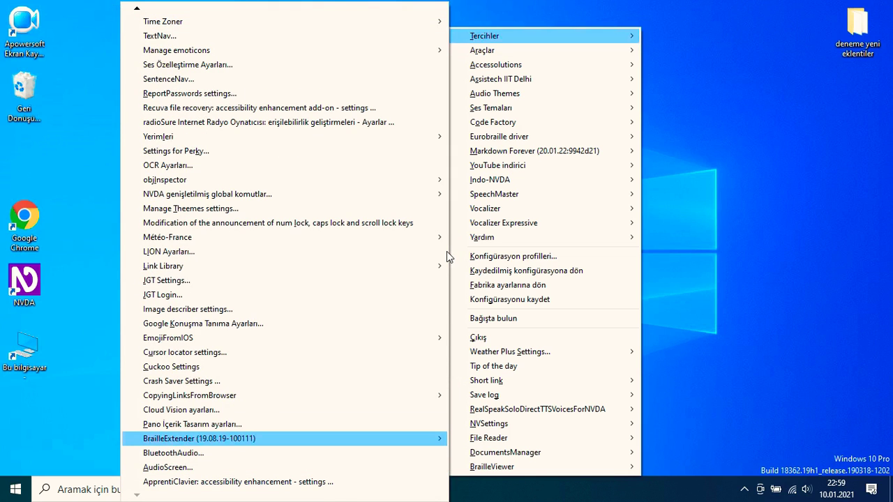
key("Down")
key("Up")
key("Up")
key("Up")
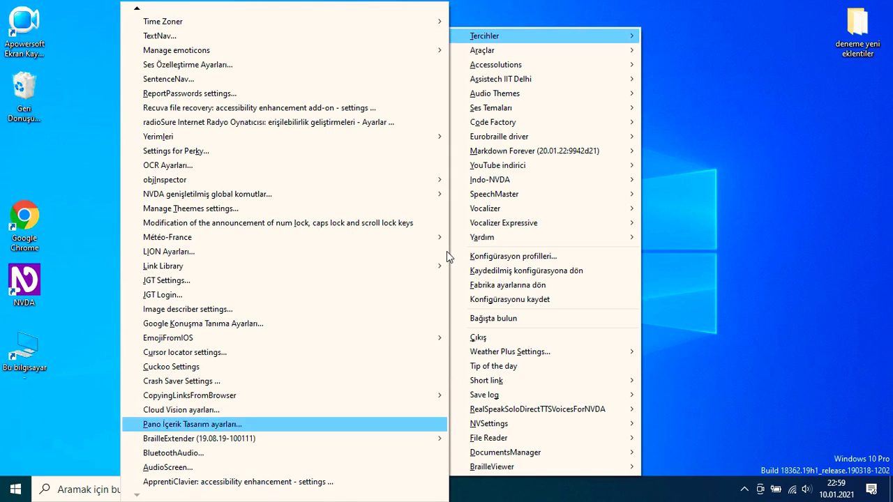
key("Up")
key("Up")
key("Up")
key("Up")
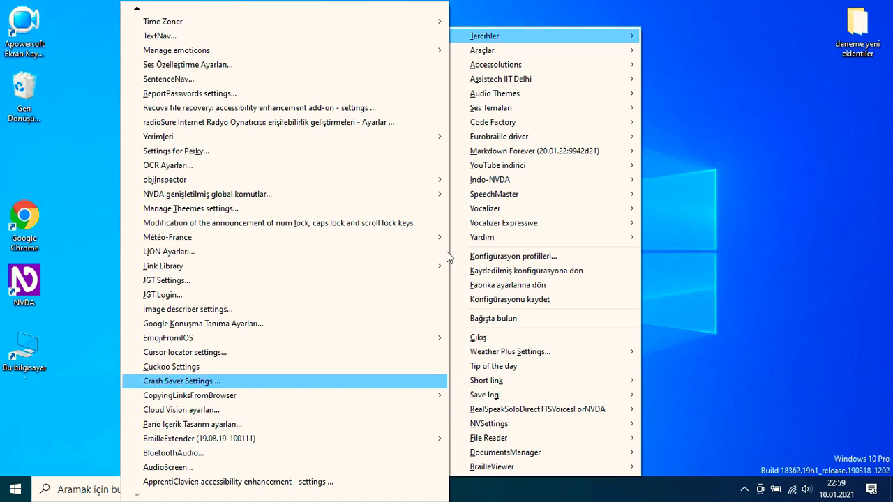
key("Up")
key("Up")
key("Up")
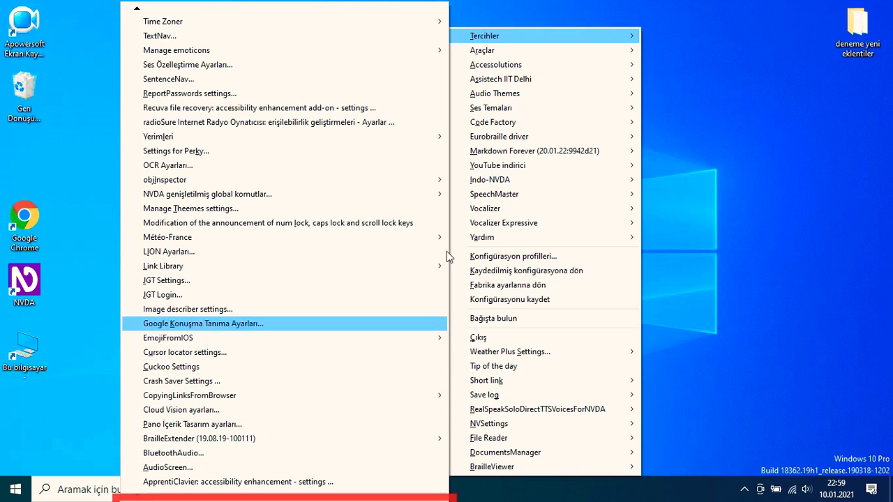
key("Up")
key("Up")
key("Up")
key("Up")
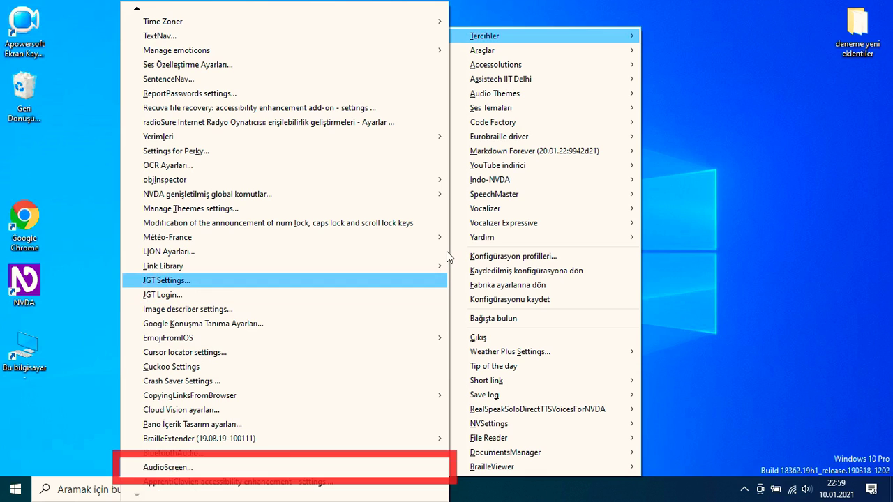
key("Up")
key("Up")
key("Up")
key("Up")
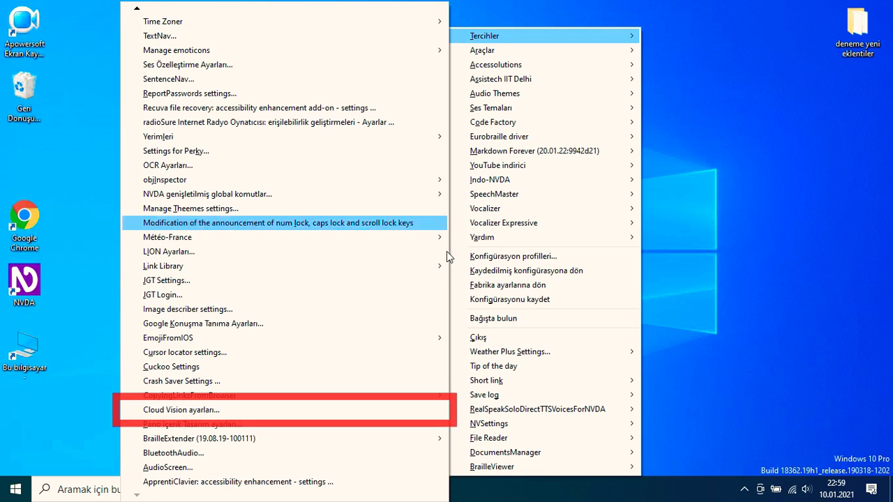
key("Up")
key("Up")
key("Up")
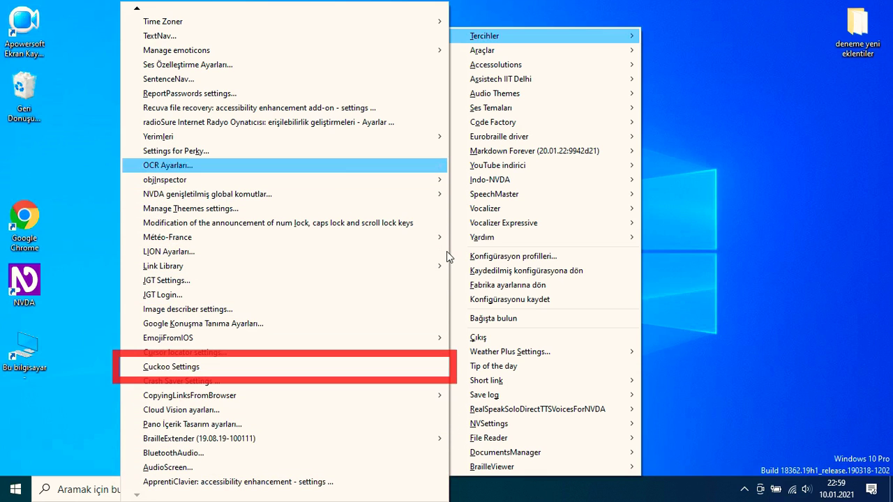
key("Up")
key("Up")
key("Up")
key("Up")
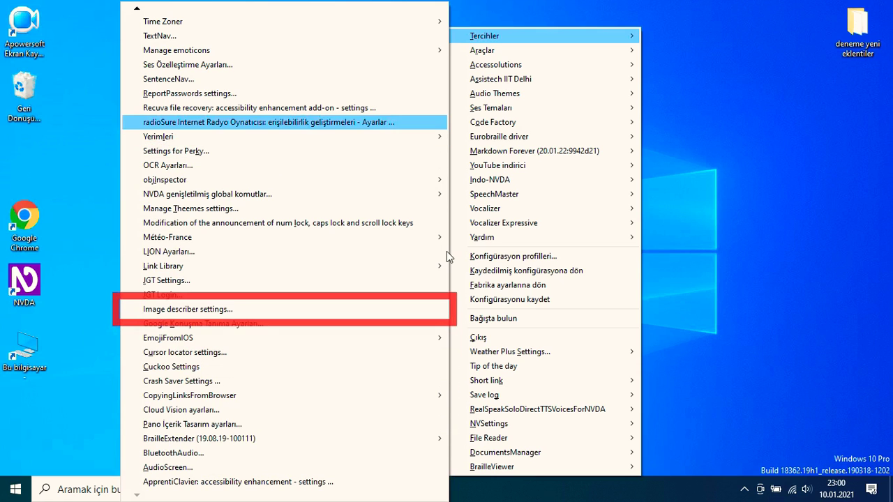
key("Up")
key("Up")
key("Up")
key("Up")
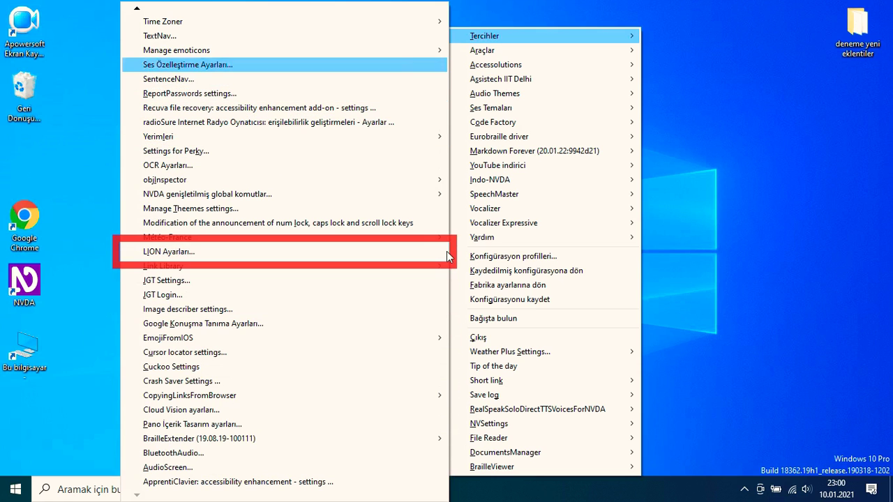
key("Up")
key("Up")
key("Up")
key("Up")
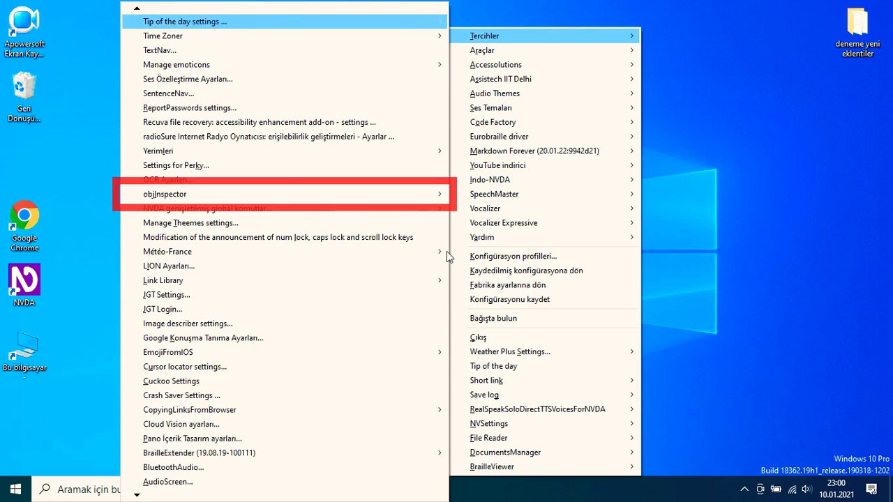
key("Up")
key("Up")
key("Up")
key("Up")
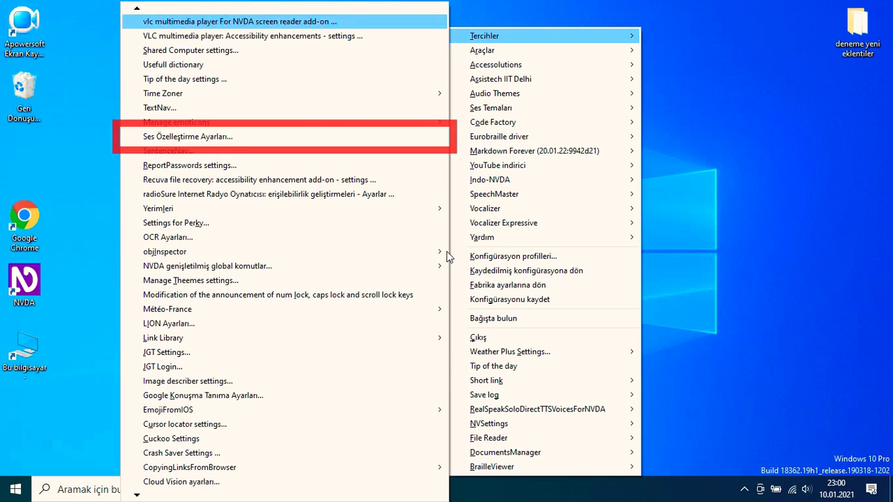
key("Up")
key("Up")
key("Up")
key("Up")
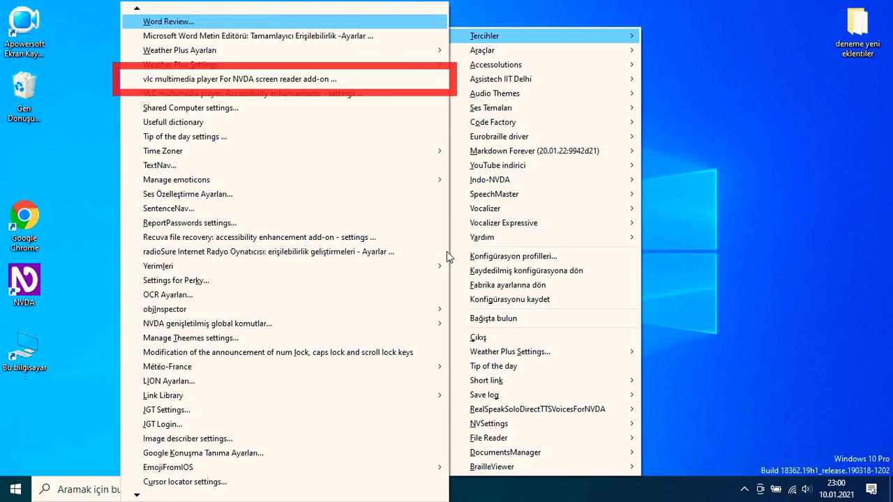
key("Up")
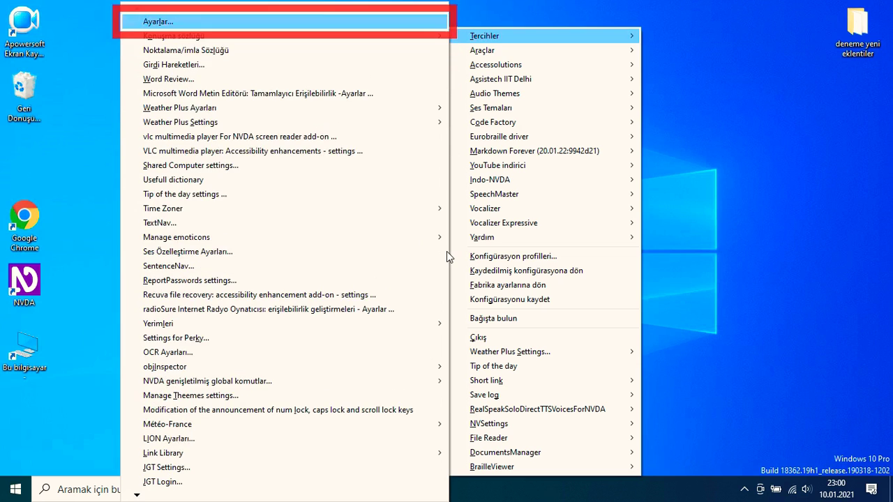
- Examine the entries under NVDA's Araçlar, from the last one back to Log dosyasını göster, for entries from the new add-on
key("Escape")
key("Down")
key("Right")
key("Up")
key("Up")
key("Up")
key("Up")
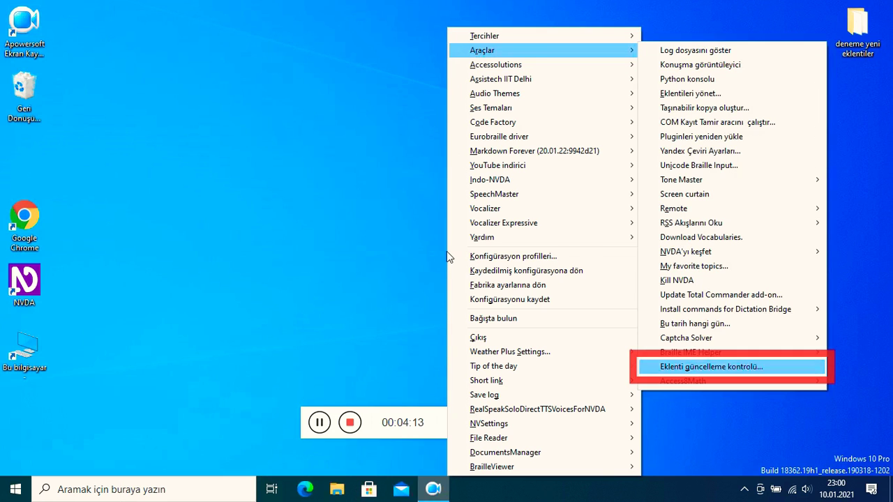
key("Down")
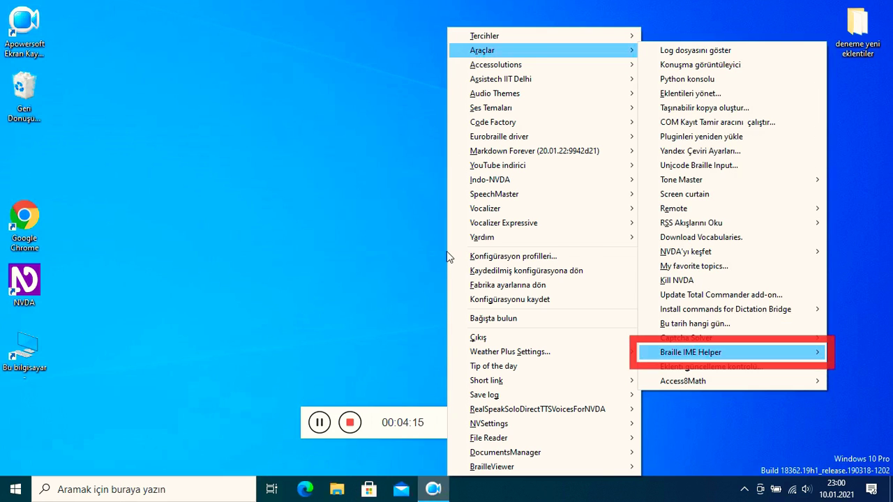
key("Up")
key("Up")
key("Up")
key("Up")
key("Up")
key("Up")
key("Up")
key("Up")
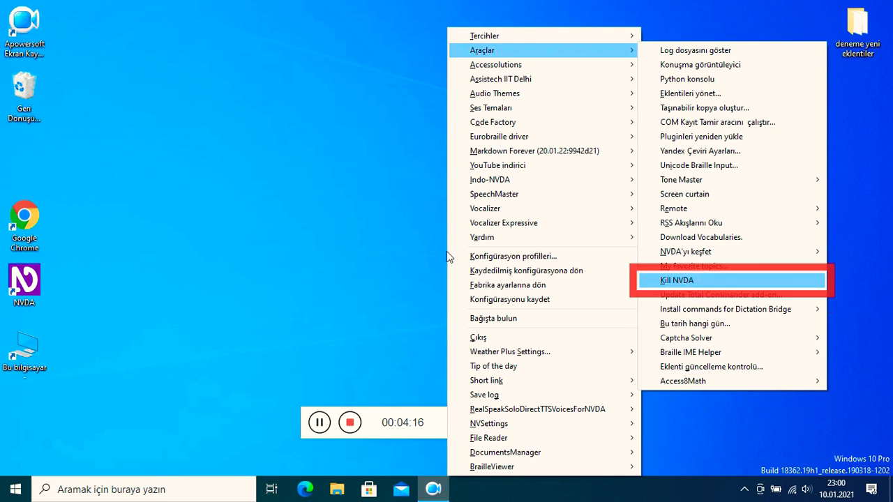
key("Up")
key("Up")
key("Up")
key("Up")
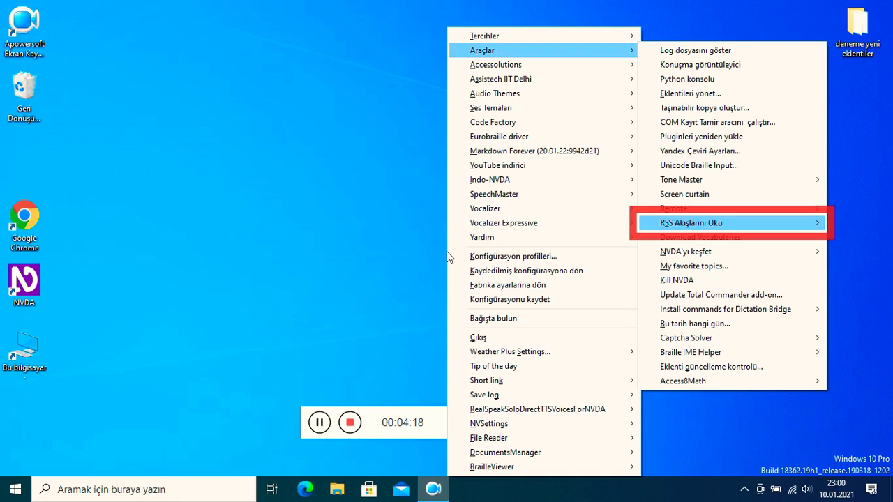
key("Up")
key("Up")
key("Up")
key("Up")
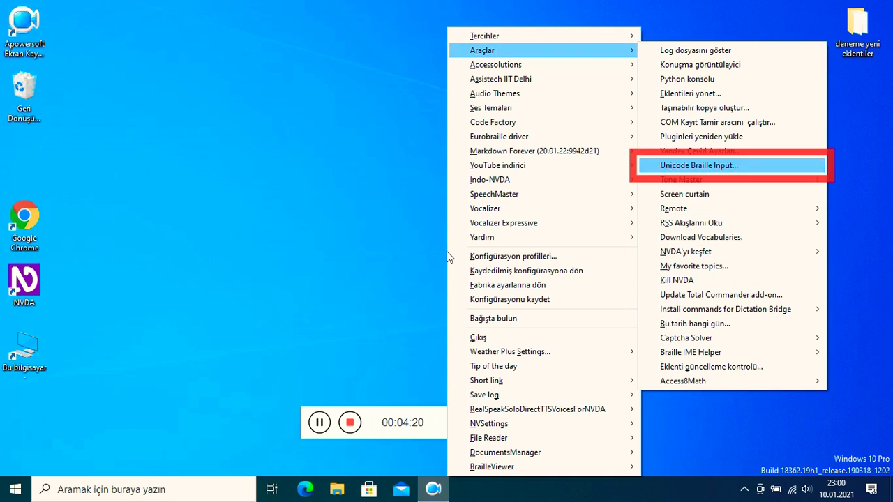
key("Up")
key("Up")
key("Up")
key("Up")
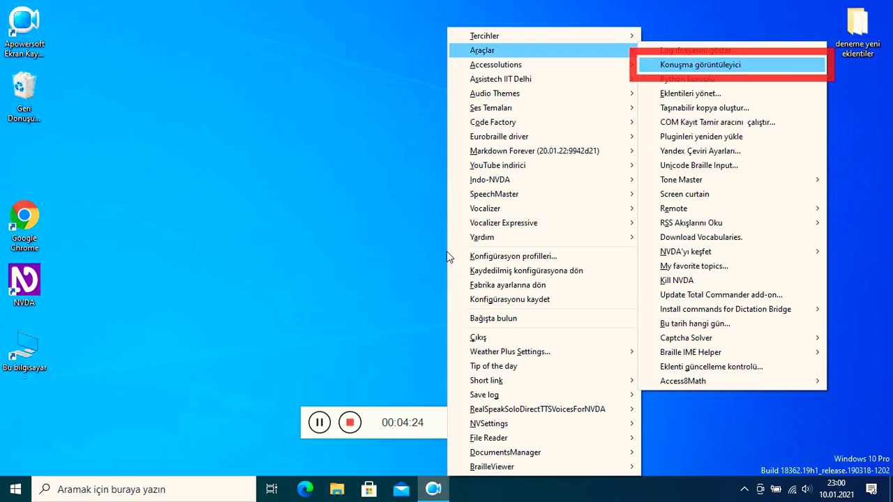
key("Up")
key("Left")
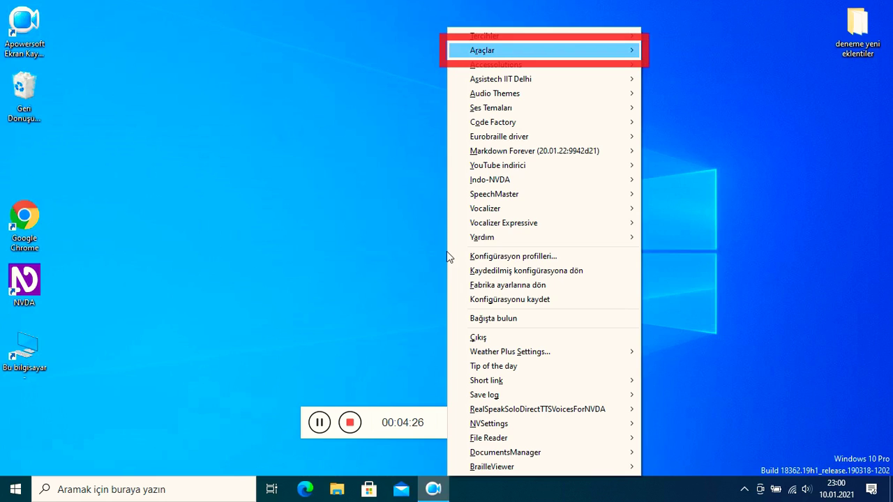
key("Escape")
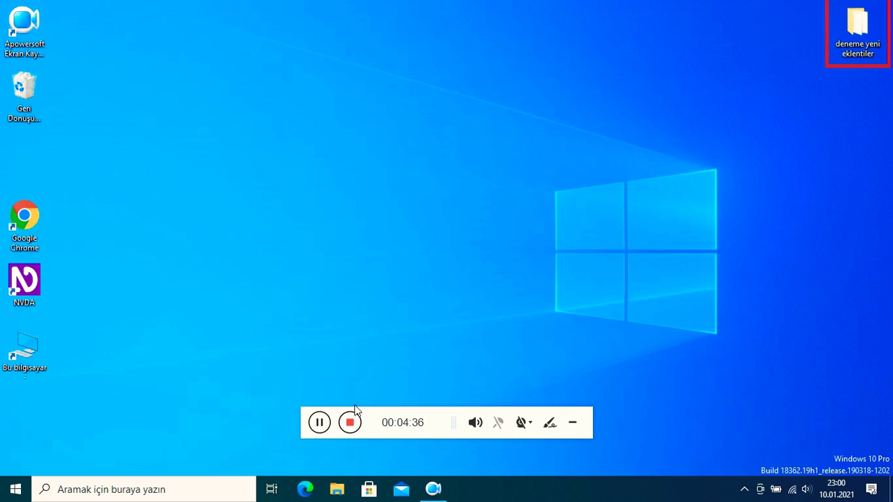
key("space")
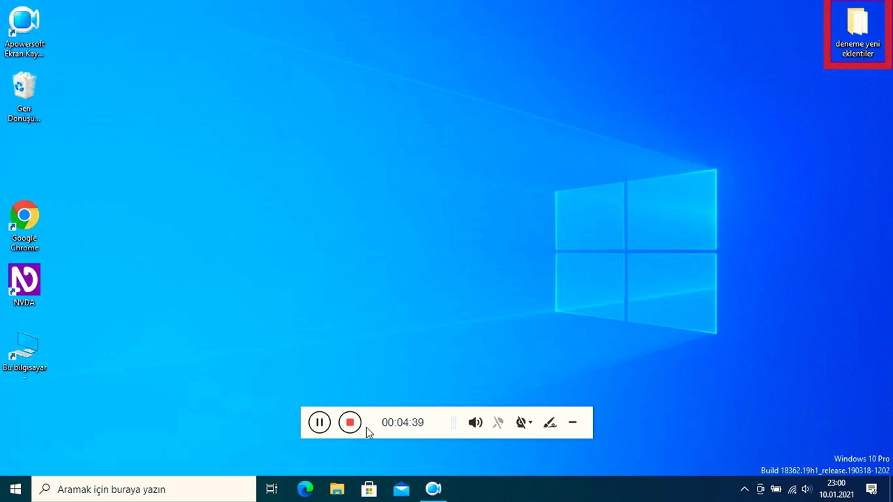
key("alt+Tab")
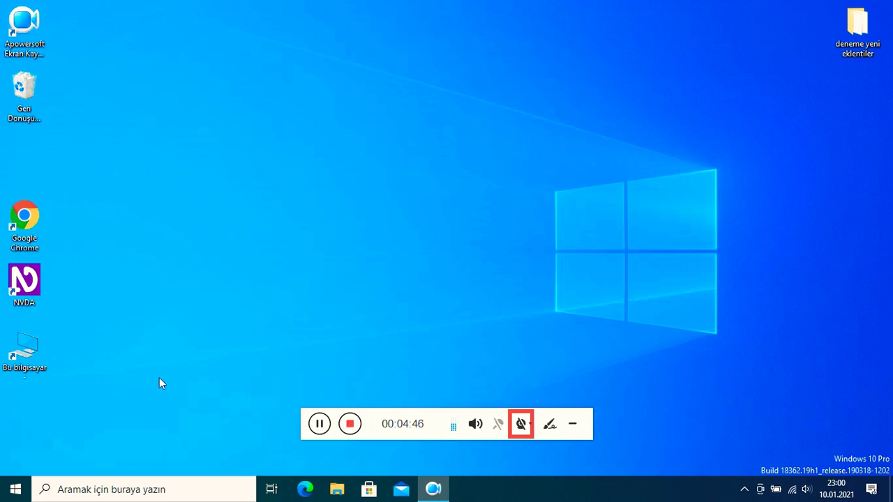
- Open the NVDA settings at Genel, view the Konuşma category and close the settings without changes
key("insert+n")
key("Down")
key("Right")
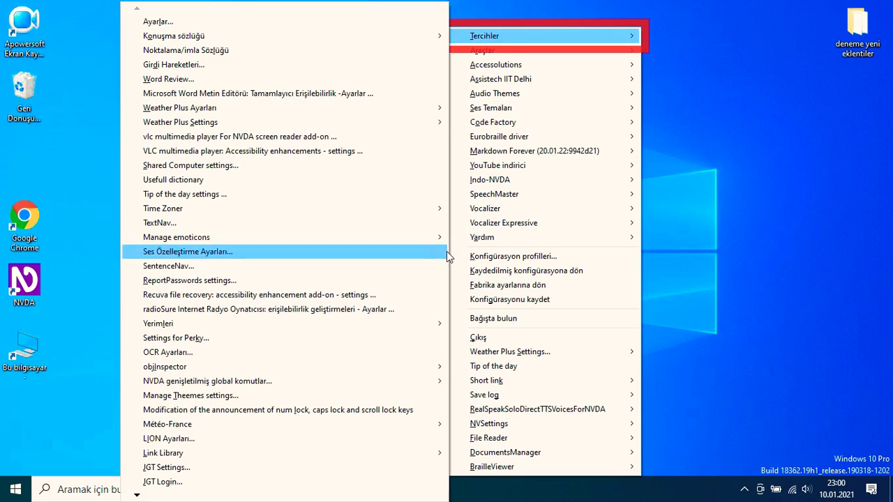
key("ctrl+insert+g")
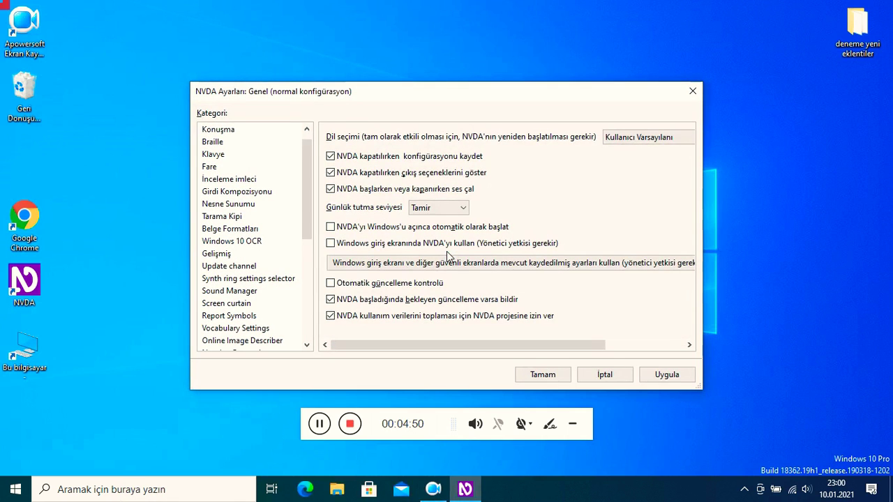
key("Down")
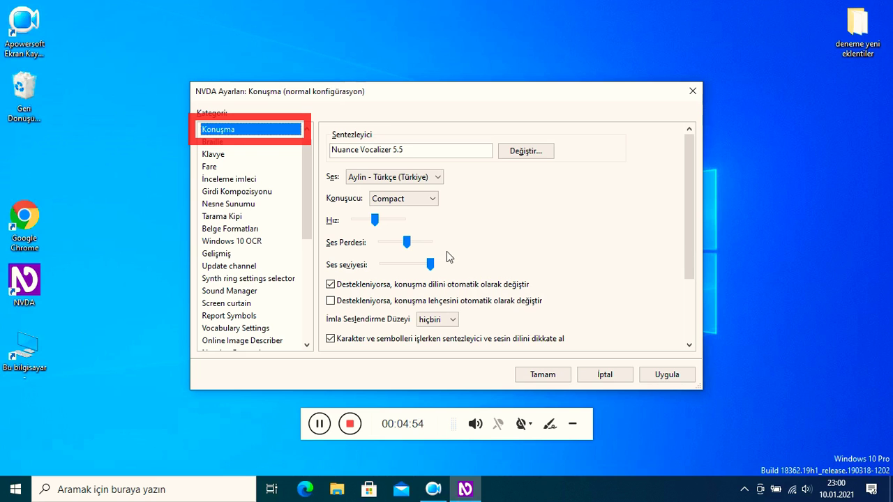
key("Escape")
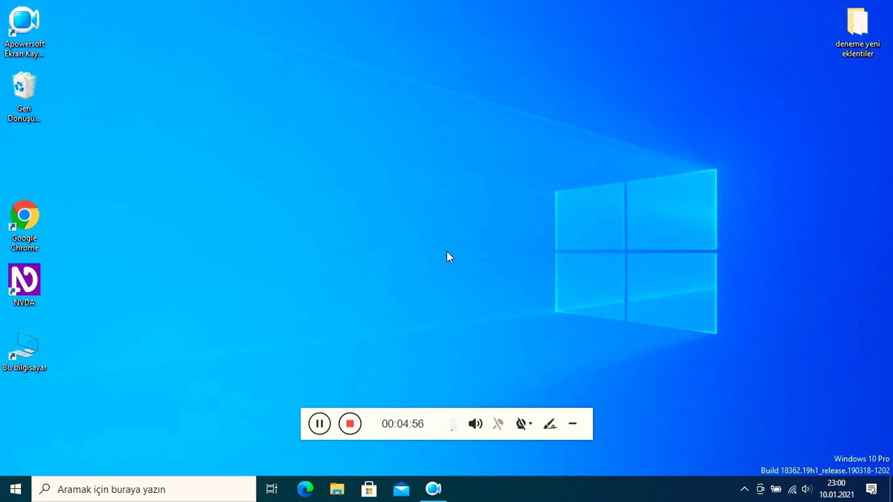